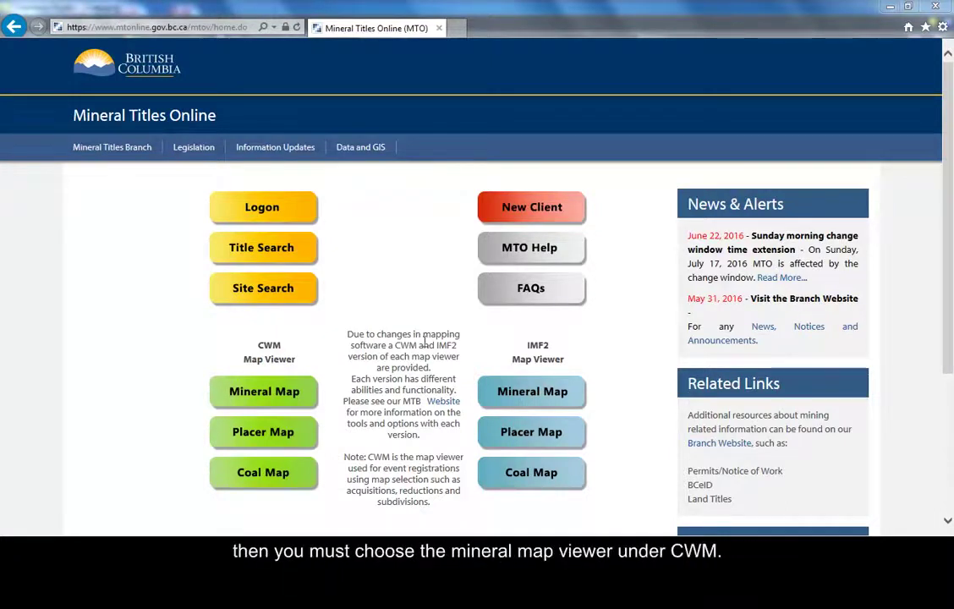
Open the CWM version of the Mineral Map and pan the map around northern B.C
{"action": "left_click", "coordinate": [296, 392]}
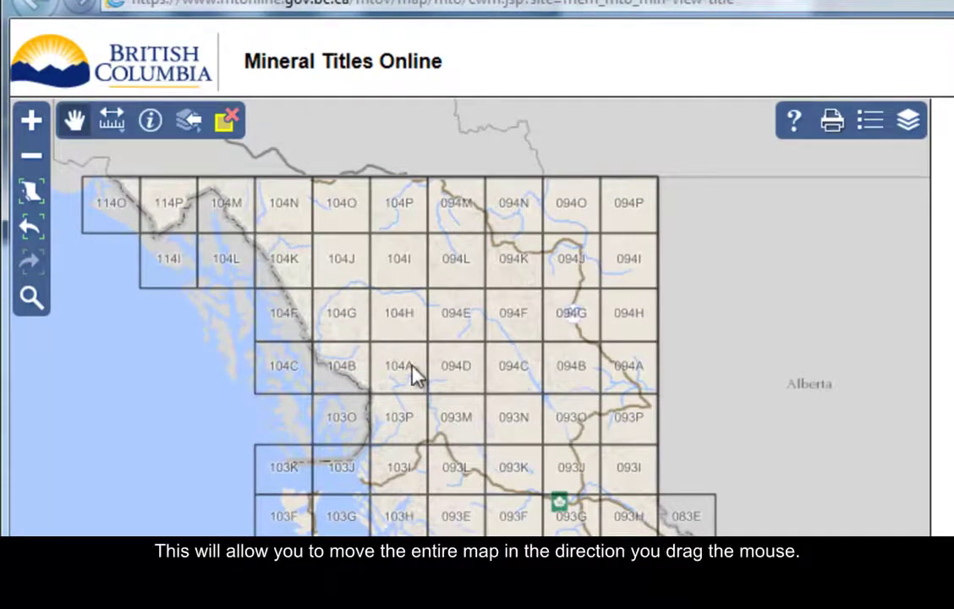
{"action": "left_click_drag", "start_coordinate": [490, 373], "coordinate": [478, 419]}
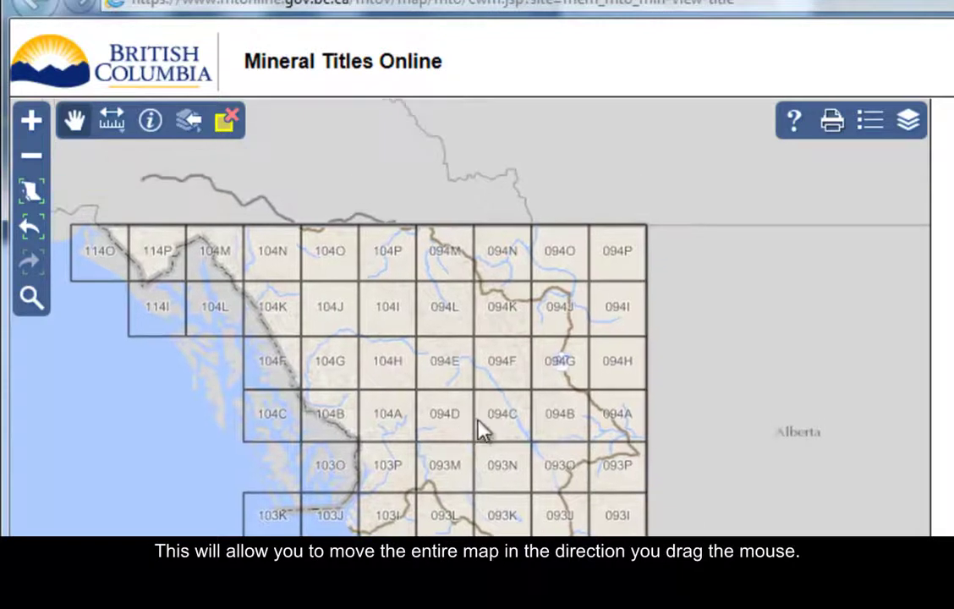
{"action": "left_click_drag", "start_coordinate": [506, 482], "coordinate": [507, 389]}
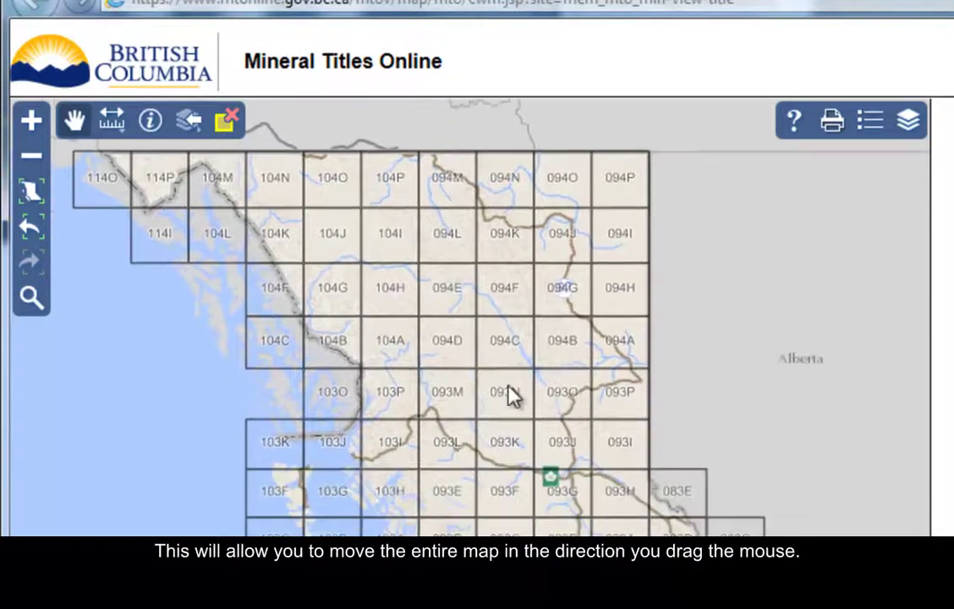
Zoom the map in and out around the Smithers and Prince George area
{"action": "left_click", "coordinate": [40, 123]}
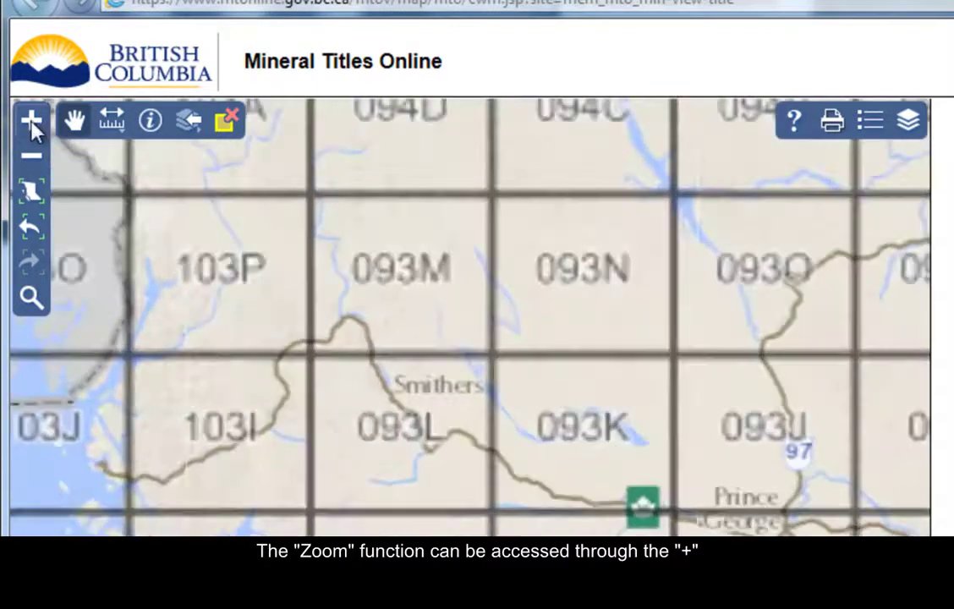
{"action": "left_click", "coordinate": [37, 155]}
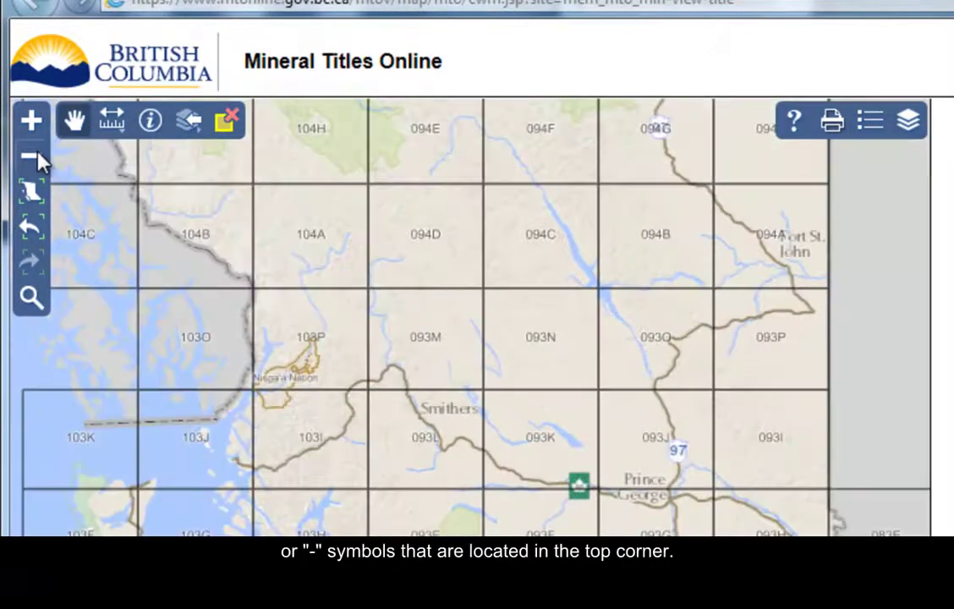
{"action": "scroll", "coordinate": [570, 427], "scroll_direction": "down", "scroll_amount": 2}
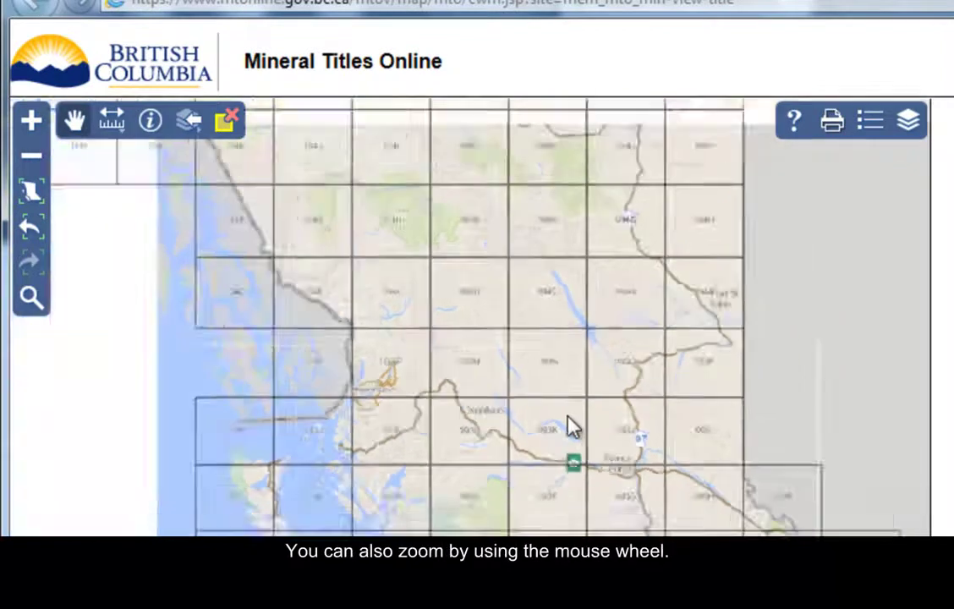
{"action": "scroll", "coordinate": [568, 425], "scroll_direction": "up", "scroll_amount": 1}
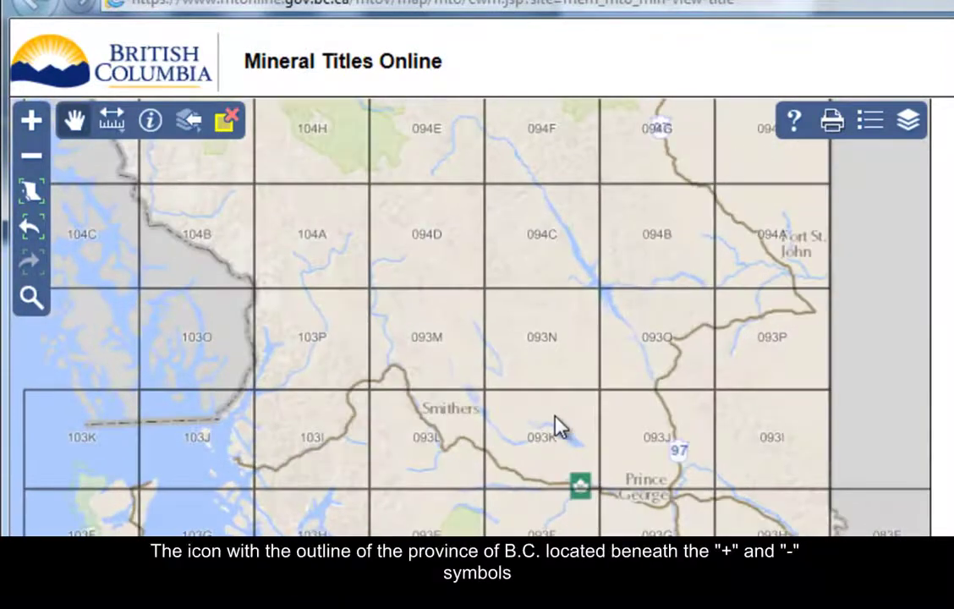
Zoom to the full extent of B.C., return to the previous extent and go forward again to the province view
{"action": "left_click", "coordinate": [31, 193]}
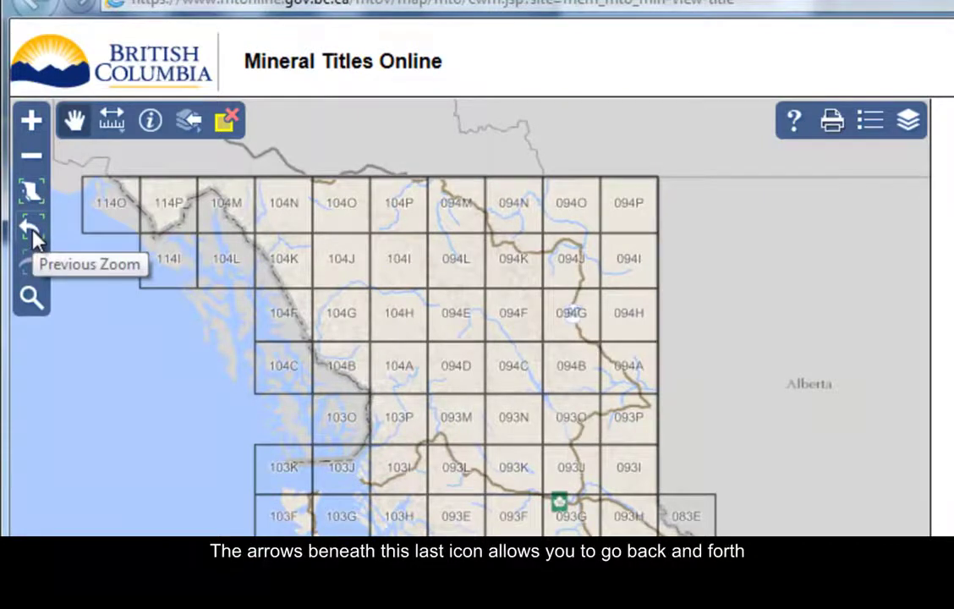
{"action": "left_click", "coordinate": [32, 230]}
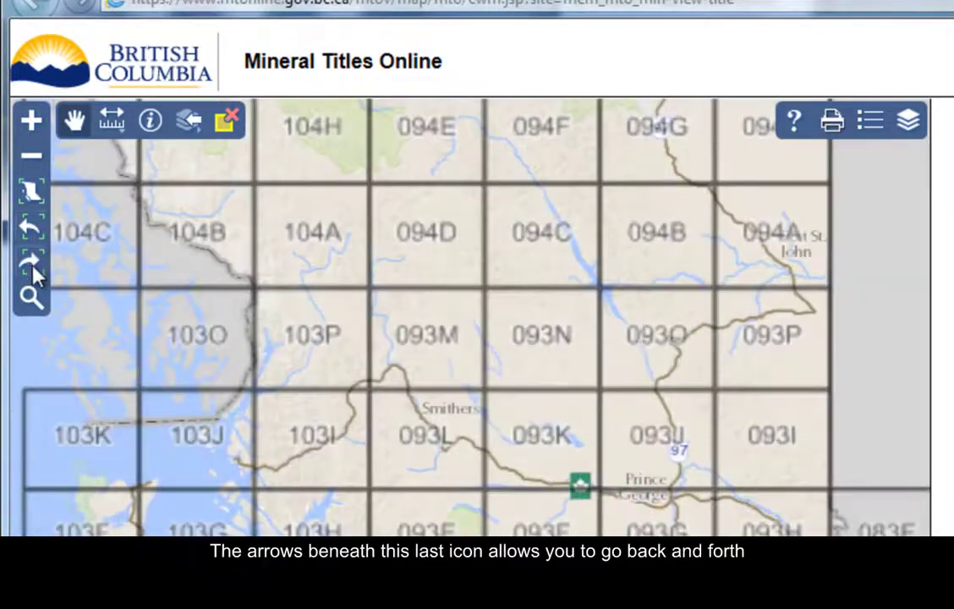
{"action": "left_click", "coordinate": [32, 269]}
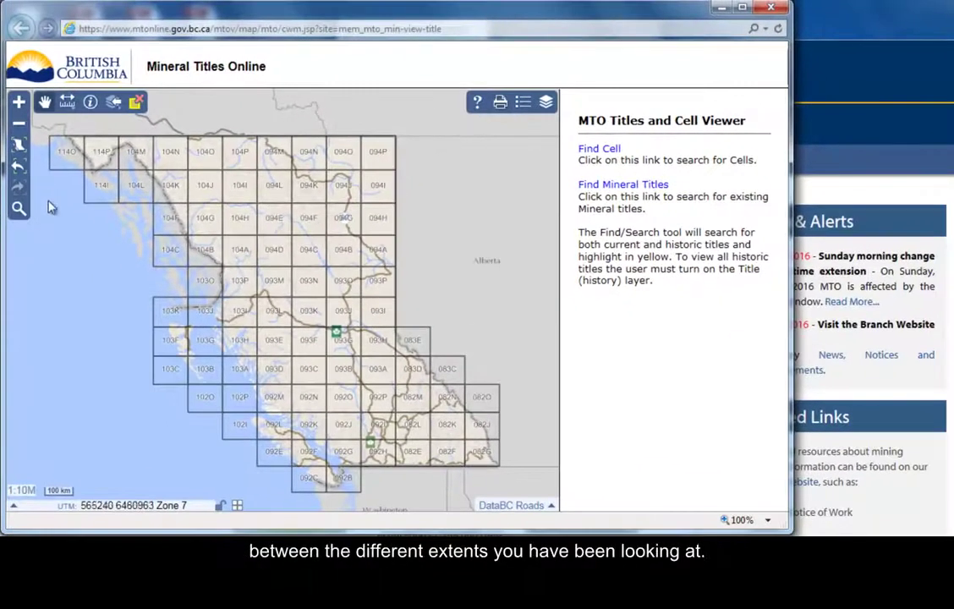
View the search types offered by the map's search tool and close the search
{"action": "left_click", "coordinate": [20, 209]}
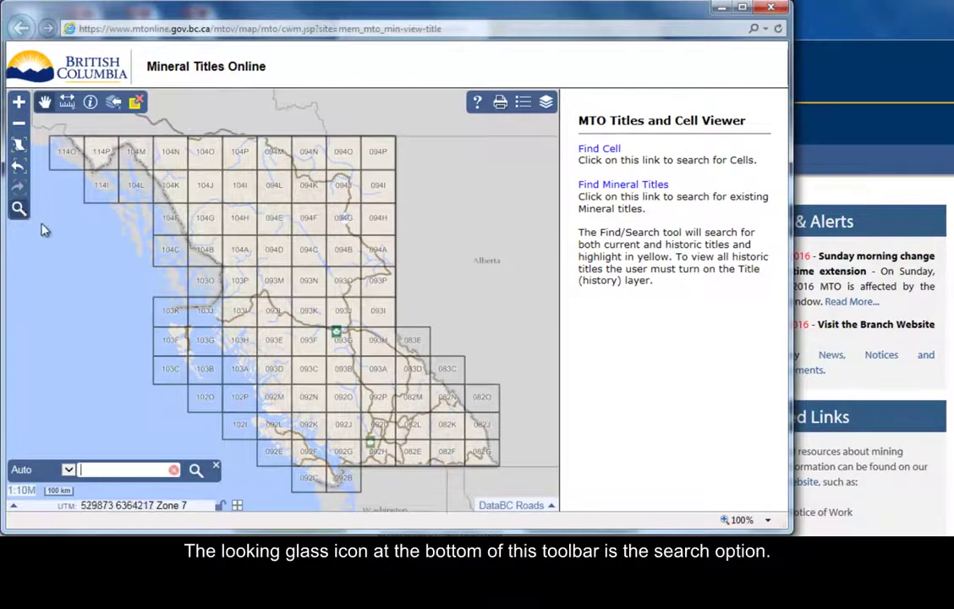
{"action": "left_click", "coordinate": [69, 474]}
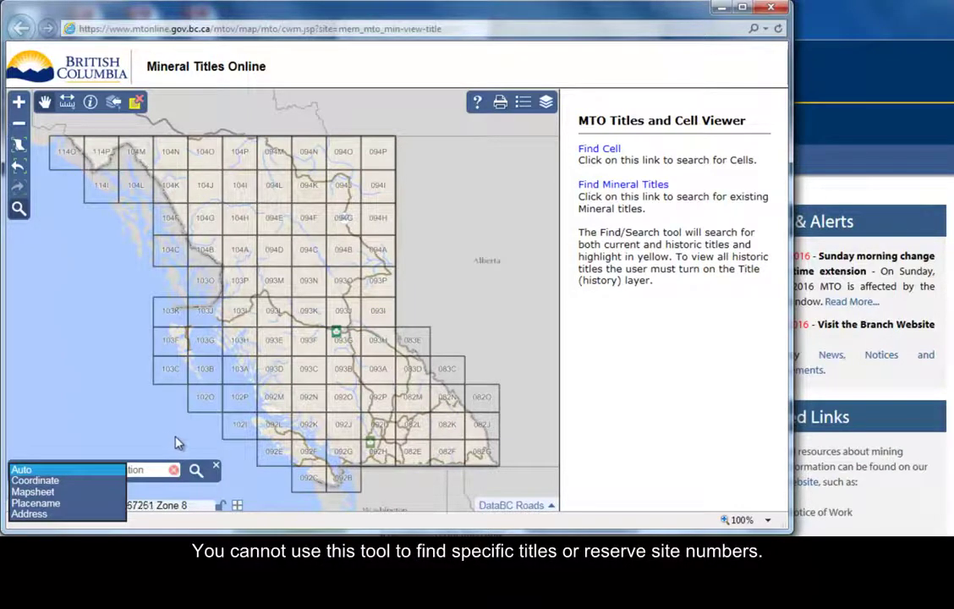
{"action": "left_click", "coordinate": [218, 470]}
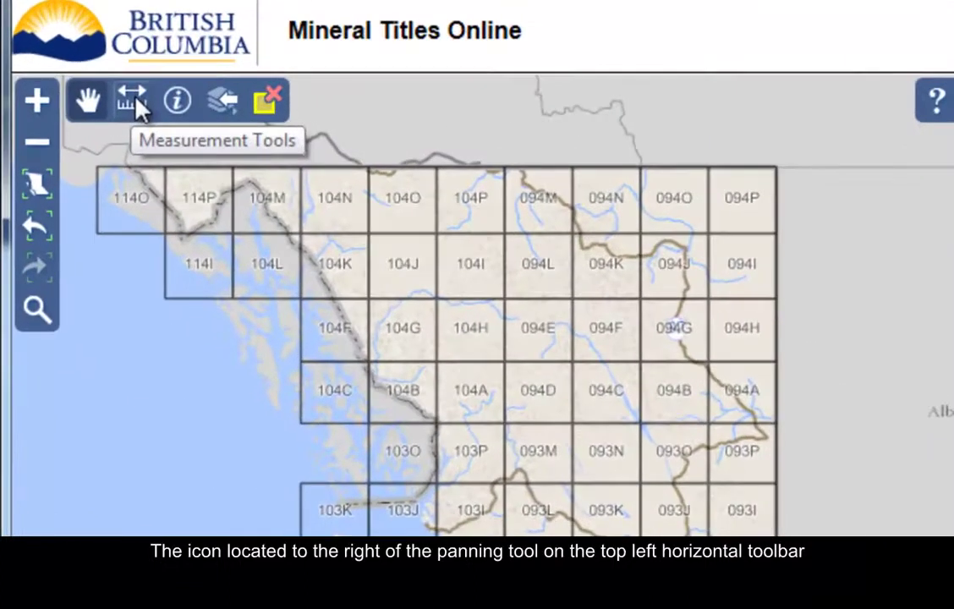
Measure the area of a triangle spanning mapsheets 094D, 093L and 093N, clear the measurement and close the measurement tools
{"action": "left_click", "coordinate": [68, 102]}
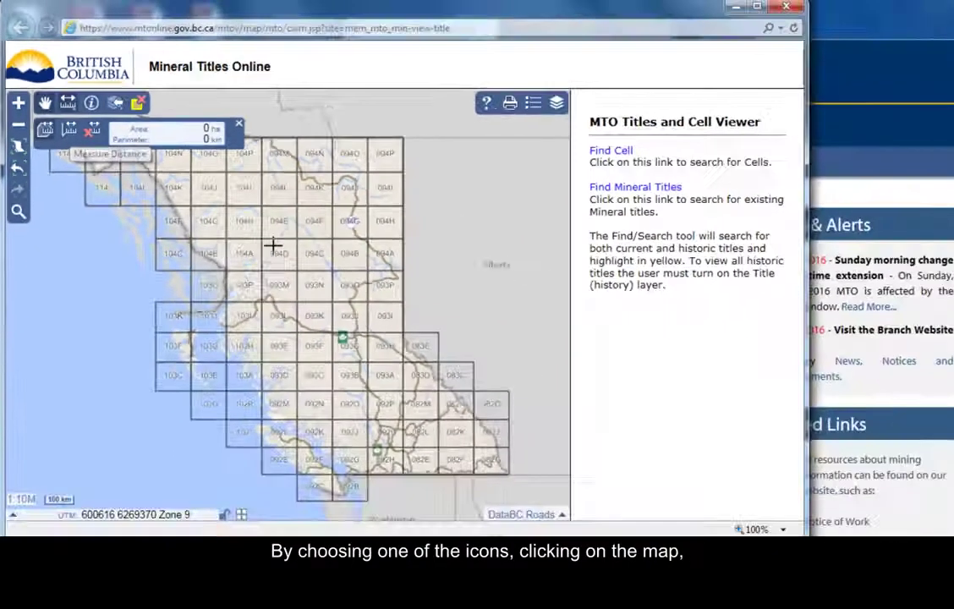
{"action": "left_click", "coordinate": [274, 244]}
{"action": "left_click", "coordinate": [279, 336]}
{"action": "double_click", "coordinate": [331, 276]}
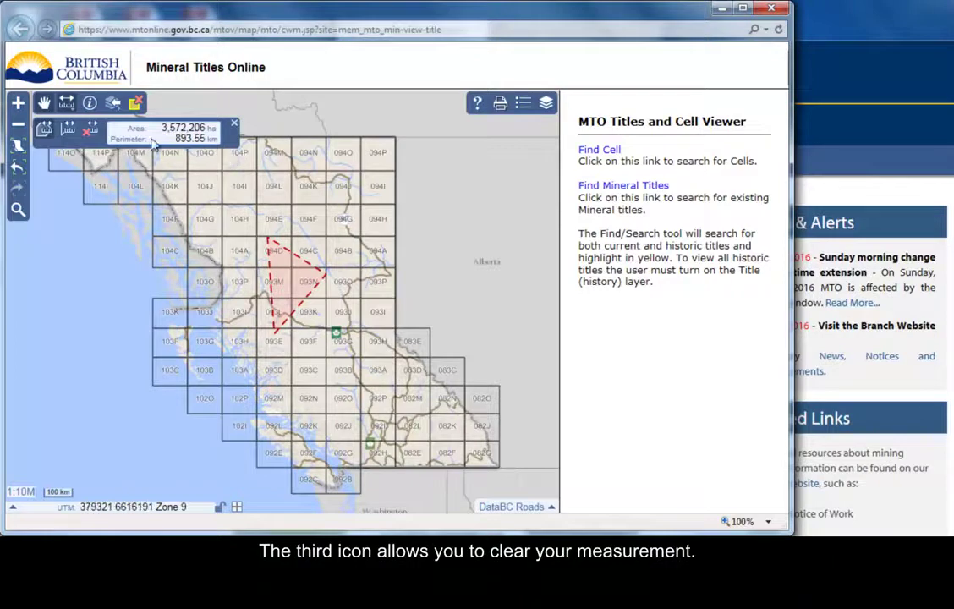
{"action": "left_click", "coordinate": [90, 130]}
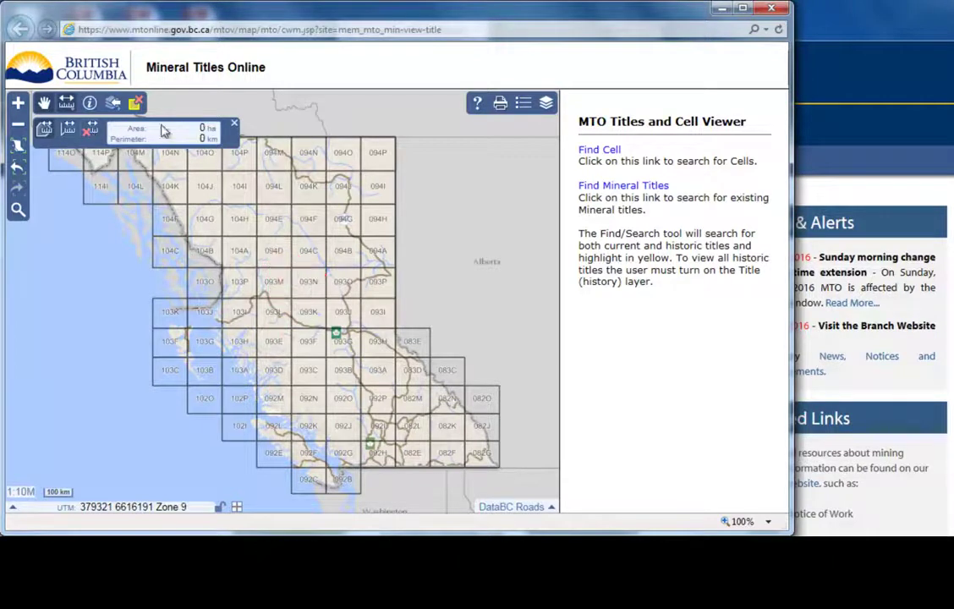
{"action": "left_click", "coordinate": [235, 124]}
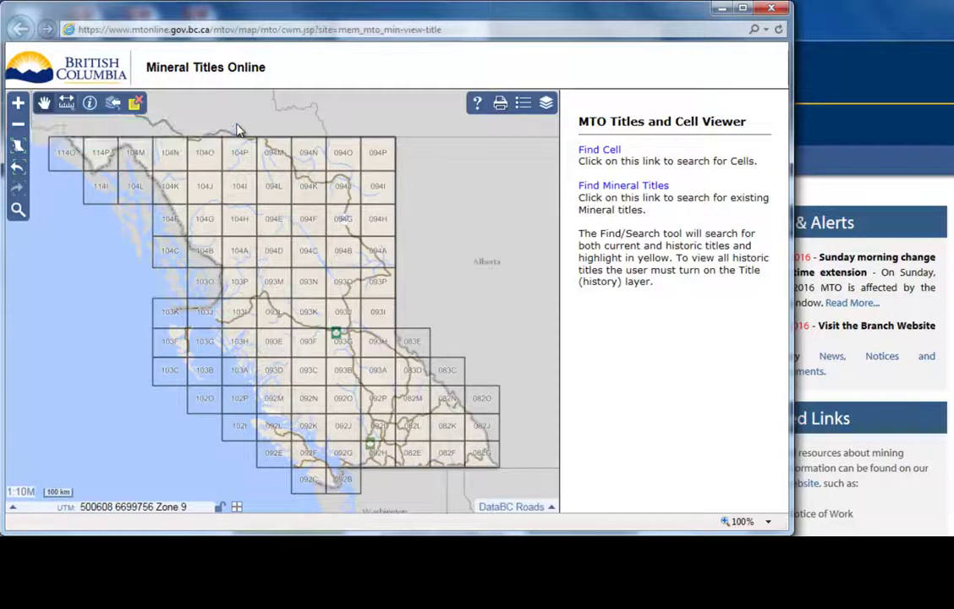
View the Identify tool's layer choice and the Layer Import options with the red colour selected, closing each
{"action": "left_click", "coordinate": [89, 104]}
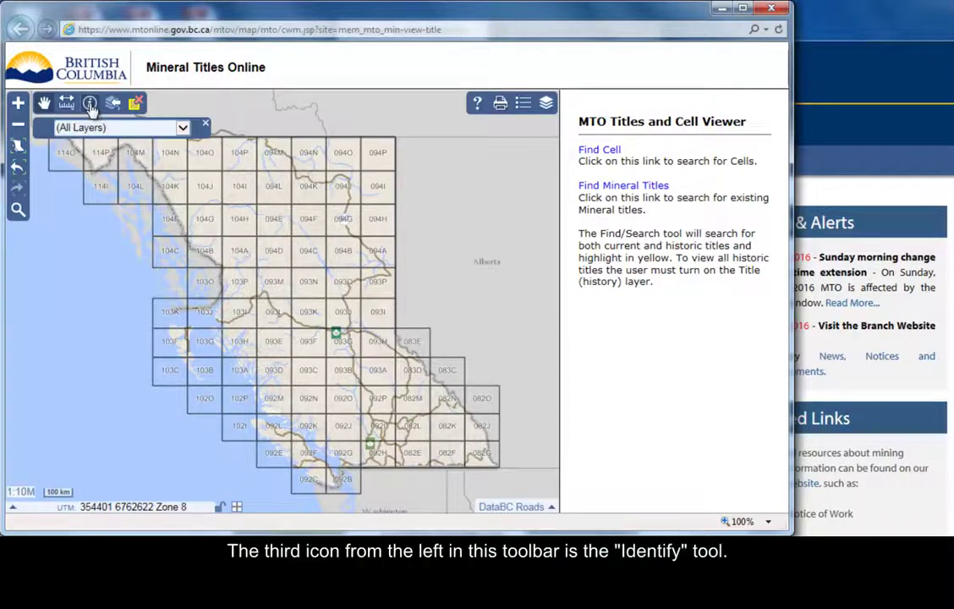
{"action": "left_click", "coordinate": [205, 124]}
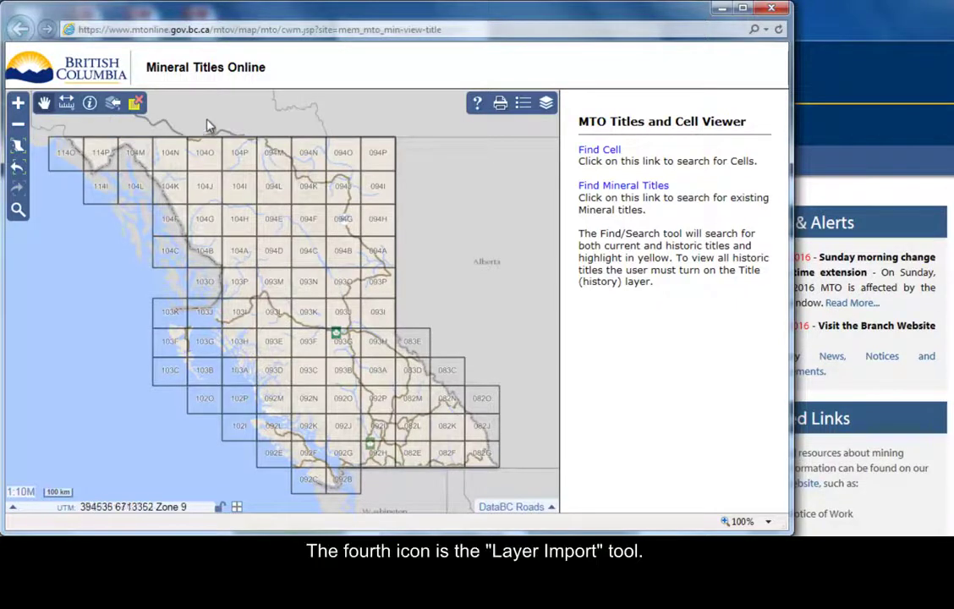
{"action": "left_click", "coordinate": [114, 103]}
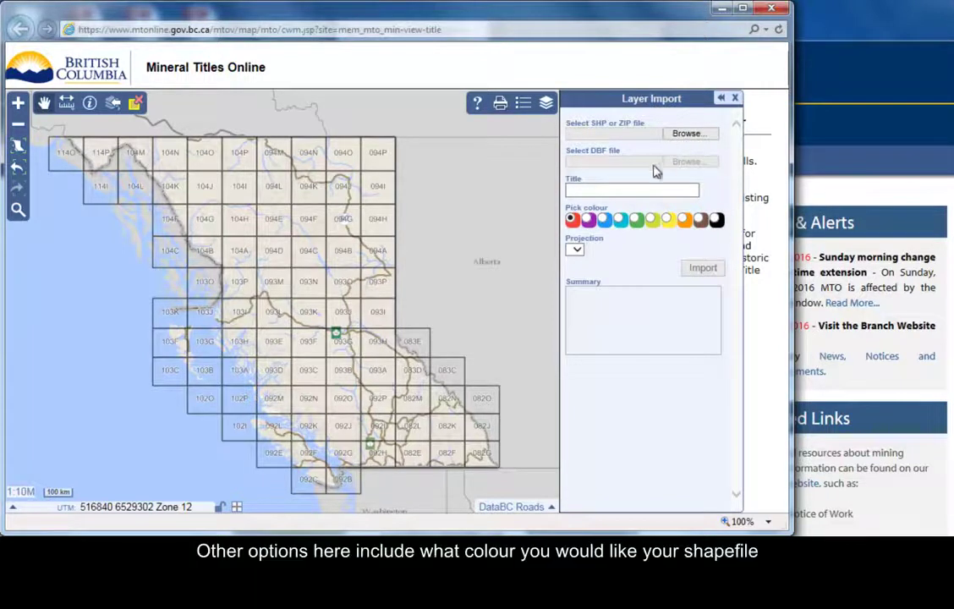
{"action": "left_click", "coordinate": [572, 220]}
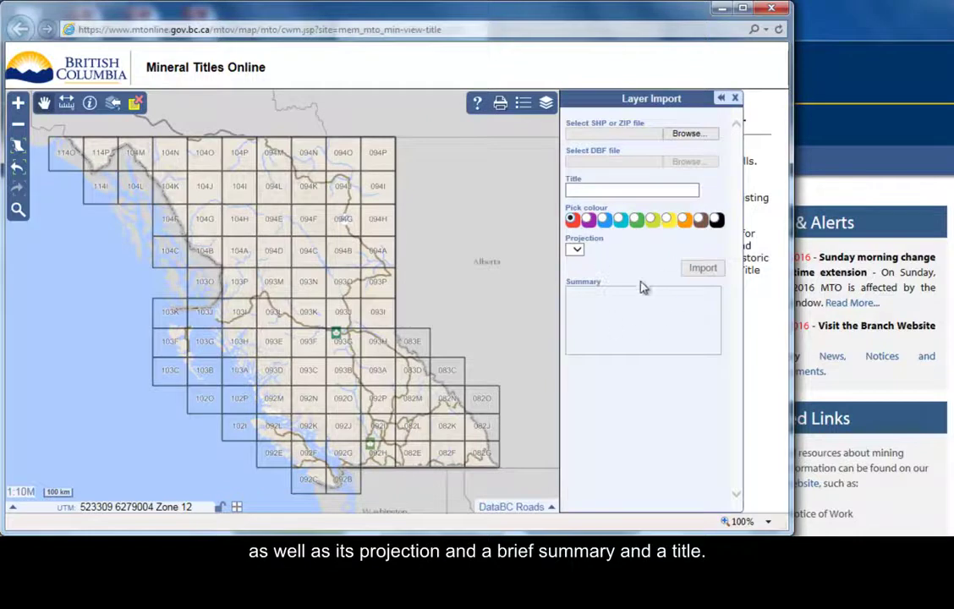
{"action": "left_click", "coordinate": [733, 98]}
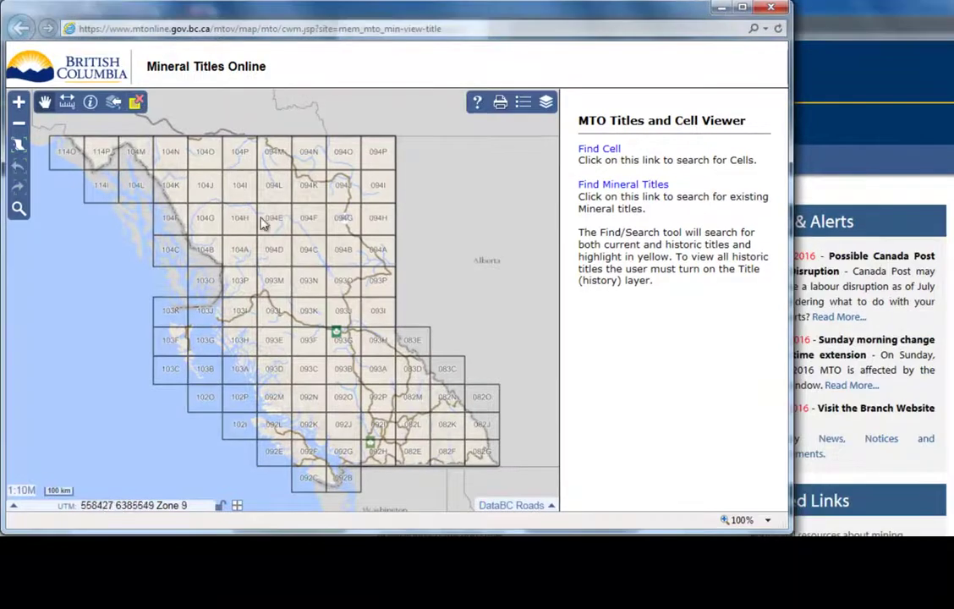
Read the overview in the CWM online help and view the map's Print options, closing each
{"action": "left_click", "coordinate": [478, 109]}
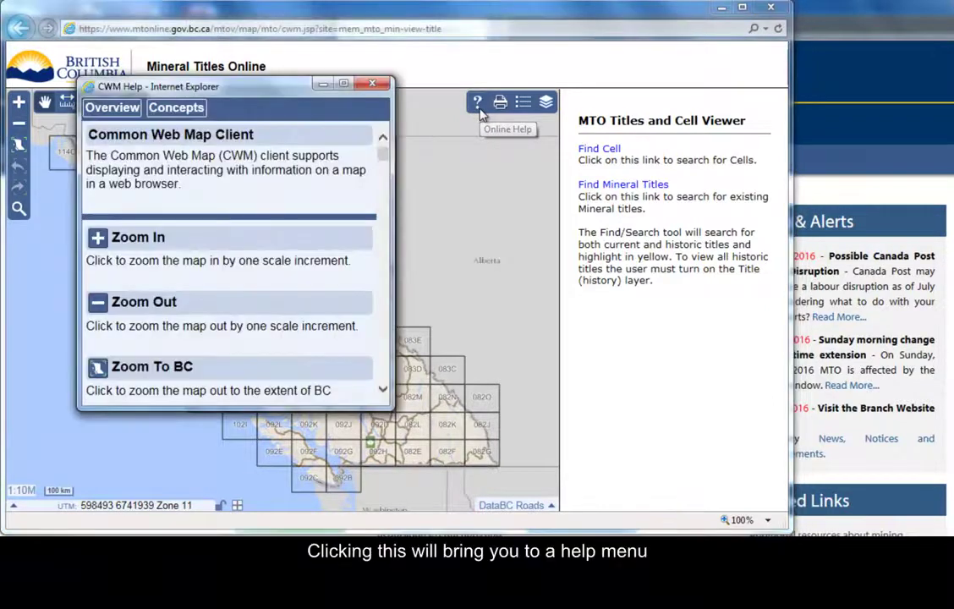
{"action": "scroll", "coordinate": [300, 238], "scroll_direction": "down", "scroll_amount": 2}
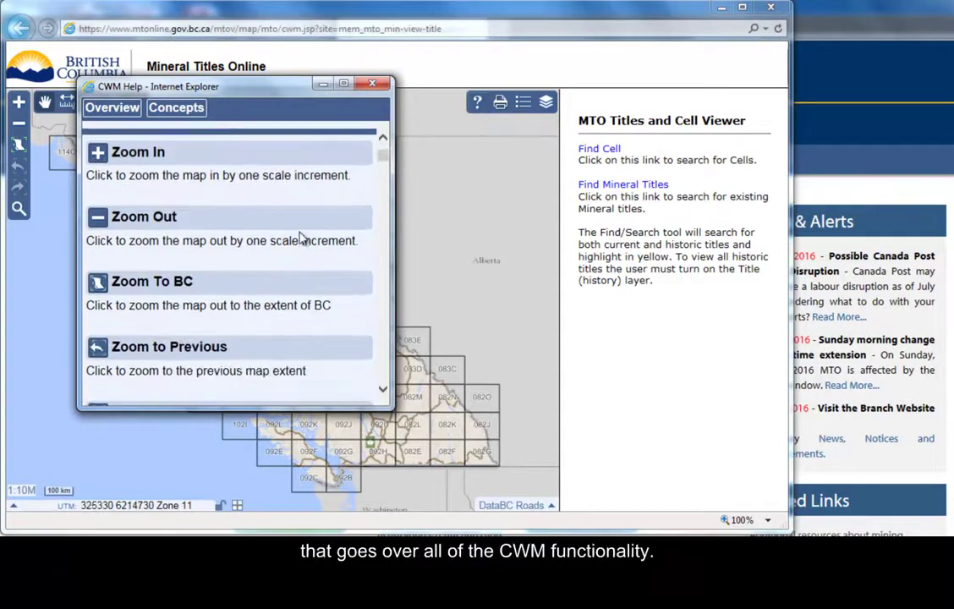
{"action": "scroll", "coordinate": [300, 239], "scroll_direction": "up", "scroll_amount": 2}
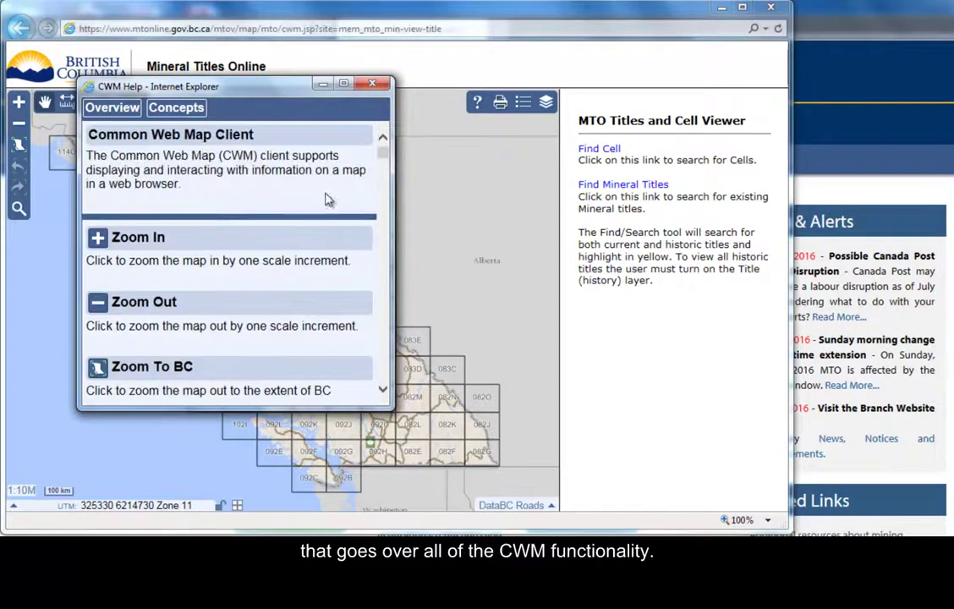
{"action": "left_click", "coordinate": [372, 84]}
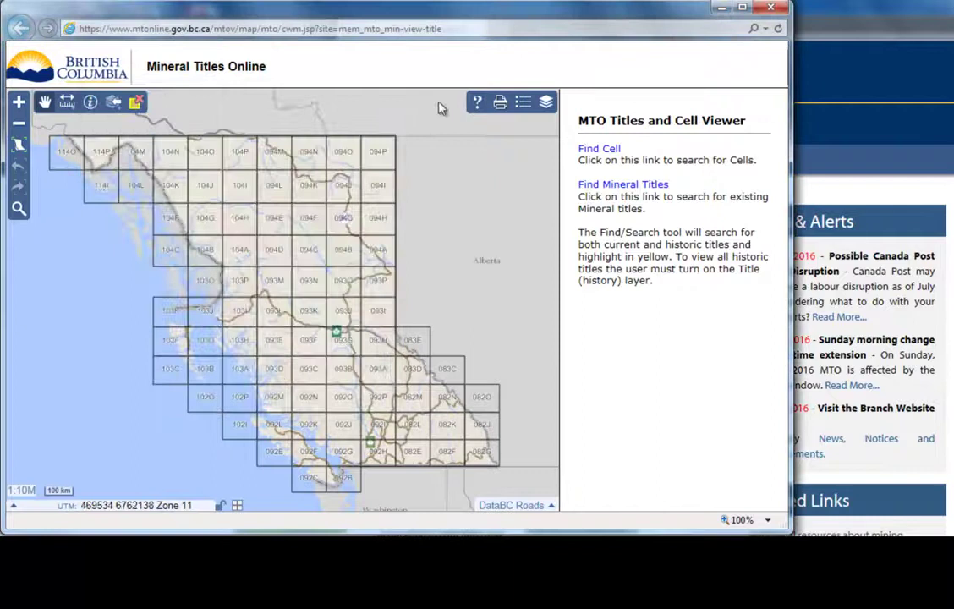
{"action": "left_click", "coordinate": [499, 105]}
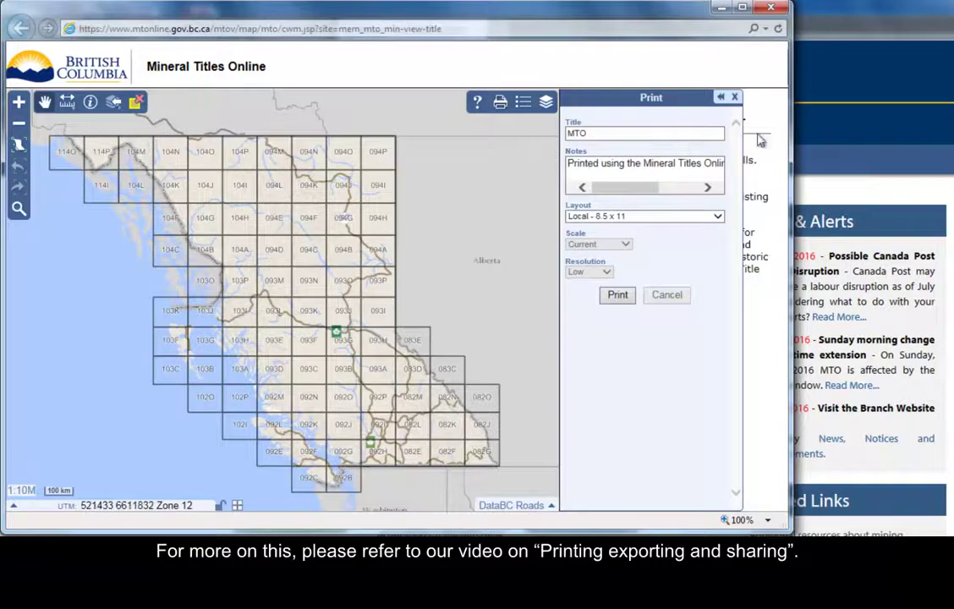
{"action": "left_click", "coordinate": [733, 97]}
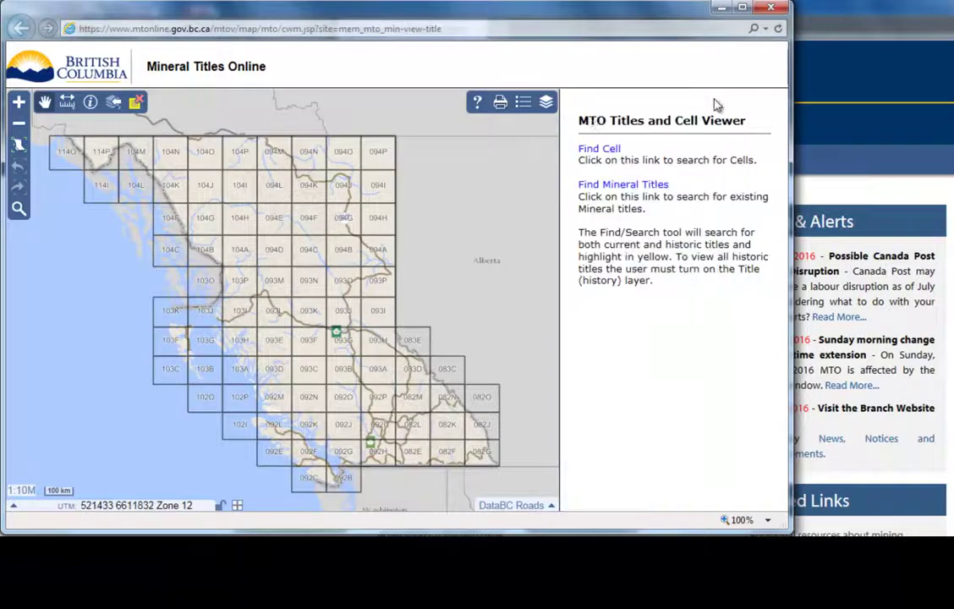
View the map legend at the province scale and again, refreshed, at 1:1M, closing it when done
{"action": "left_click", "coordinate": [523, 105]}
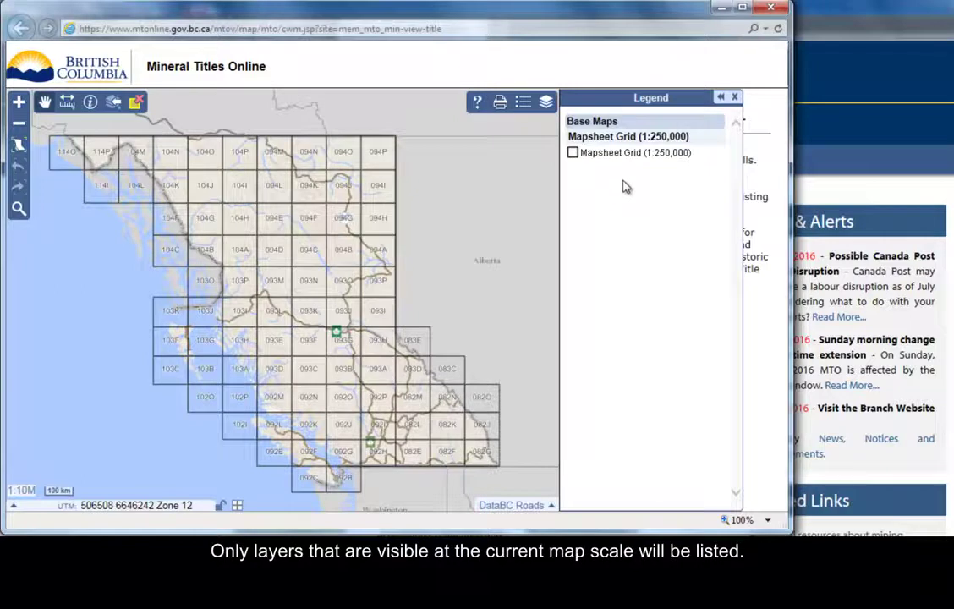
{"action": "scroll", "coordinate": [320, 266], "scroll_direction": "up", "scroll_amount": 3}
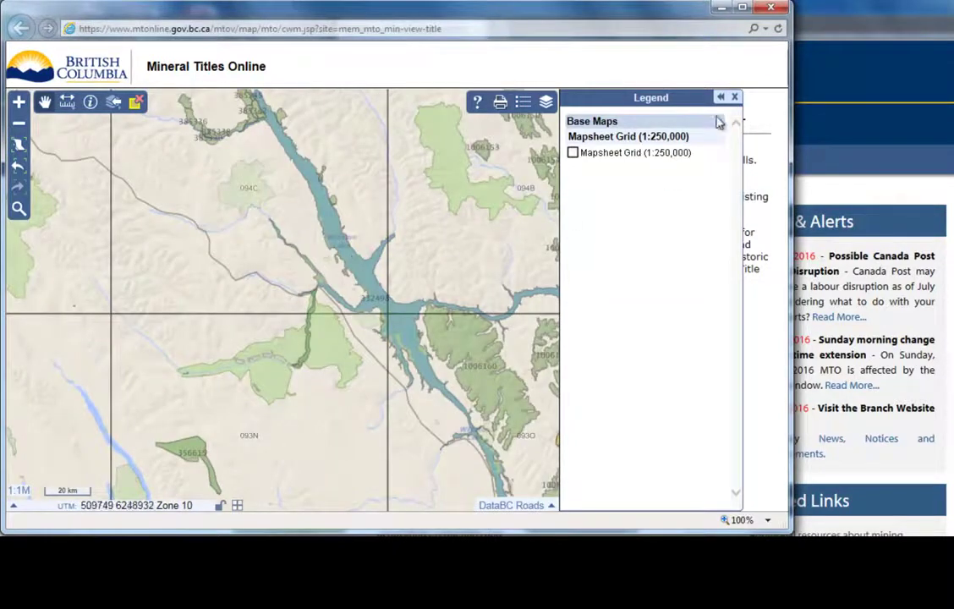
{"action": "left_click", "coordinate": [525, 105]}
{"action": "left_click", "coordinate": [524, 105]}
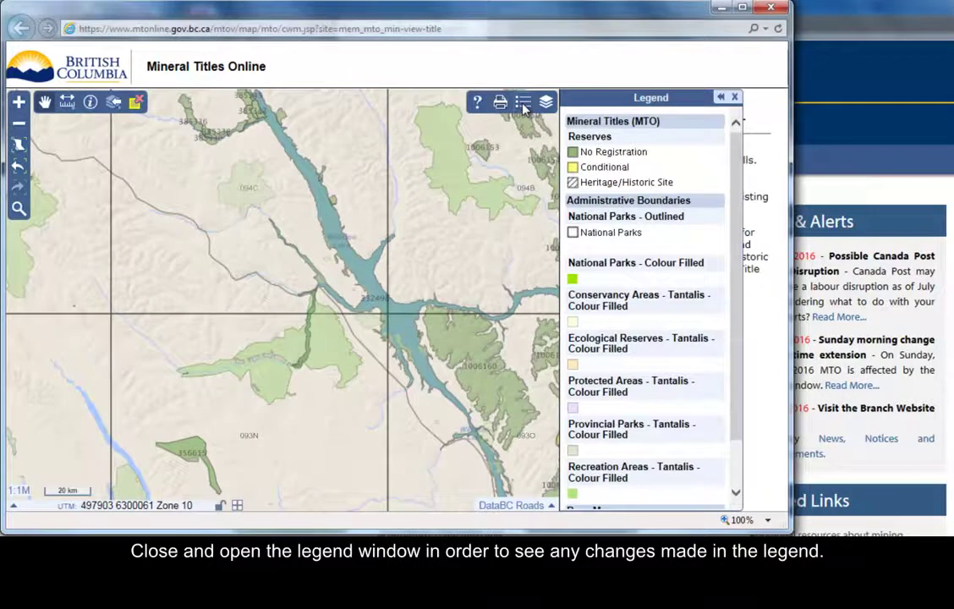
{"action": "left_click", "coordinate": [737, 100]}
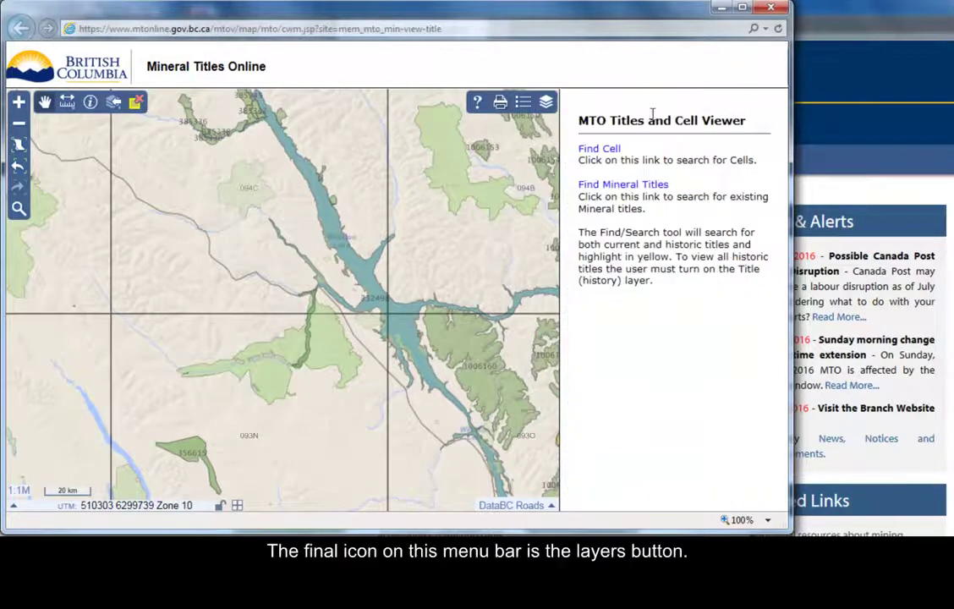
Show the layer list, switch the Reserves layer off and on, and examine layer availability at a 1:151K map scale
{"action": "left_click", "coordinate": [546, 102]}
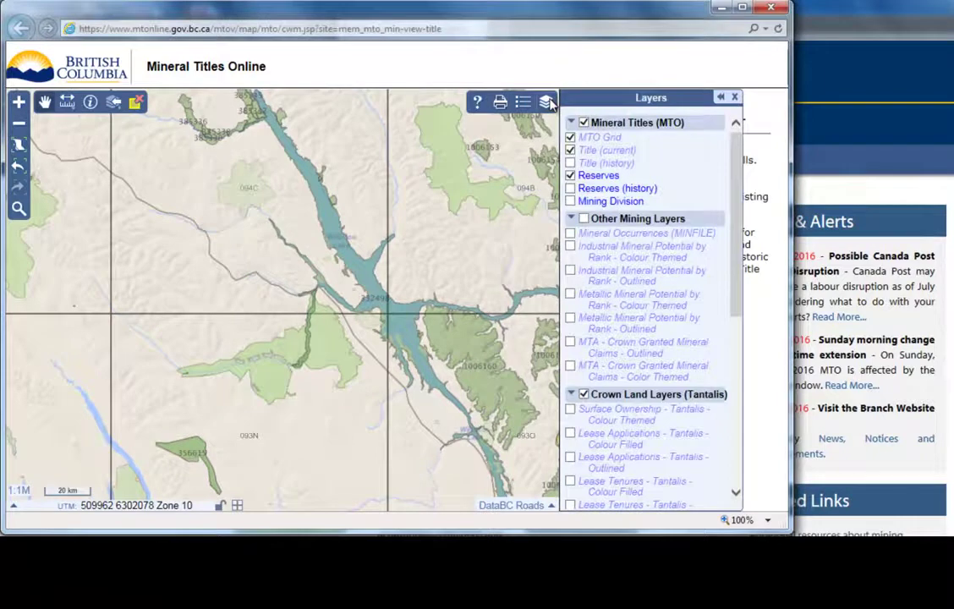
{"action": "left_click", "coordinate": [571, 176]}
{"action": "left_click", "coordinate": [570, 176]}
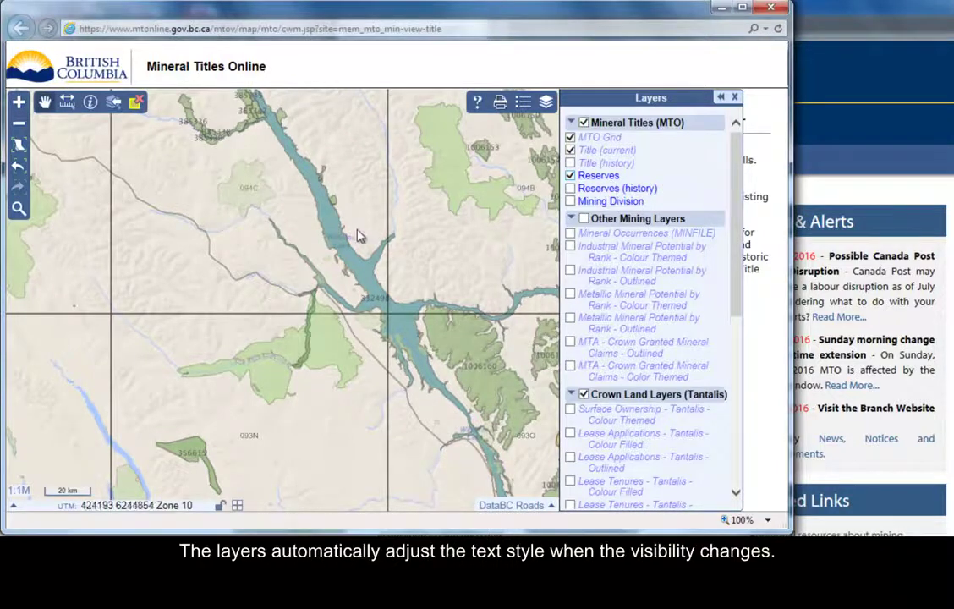
{"action": "scroll", "coordinate": [321, 283], "scroll_direction": "up", "scroll_amount": 3}
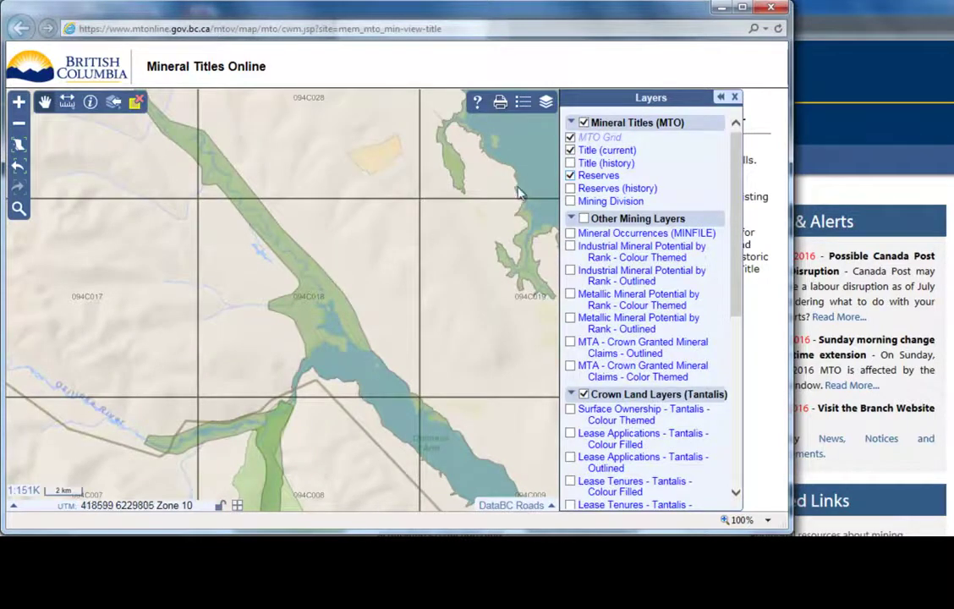
At a 1:607K map scale, lower the Mineral Titles (MTO) overlay's opacity, and raise it close to fully opaque
{"action": "scroll", "coordinate": [443, 206], "scroll_direction": "down", "scroll_amount": 2}
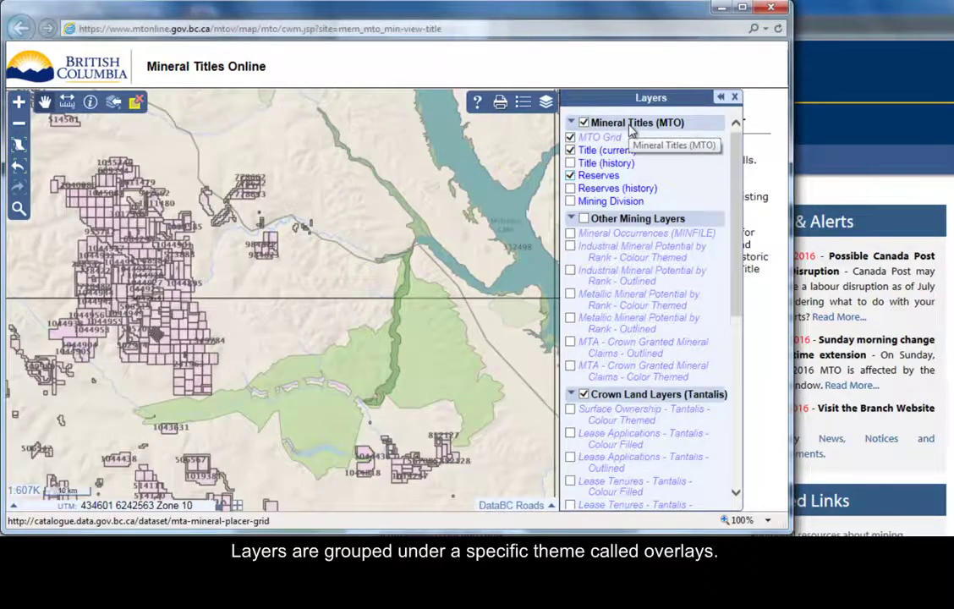
{"action": "left_click", "coordinate": [630, 125]}
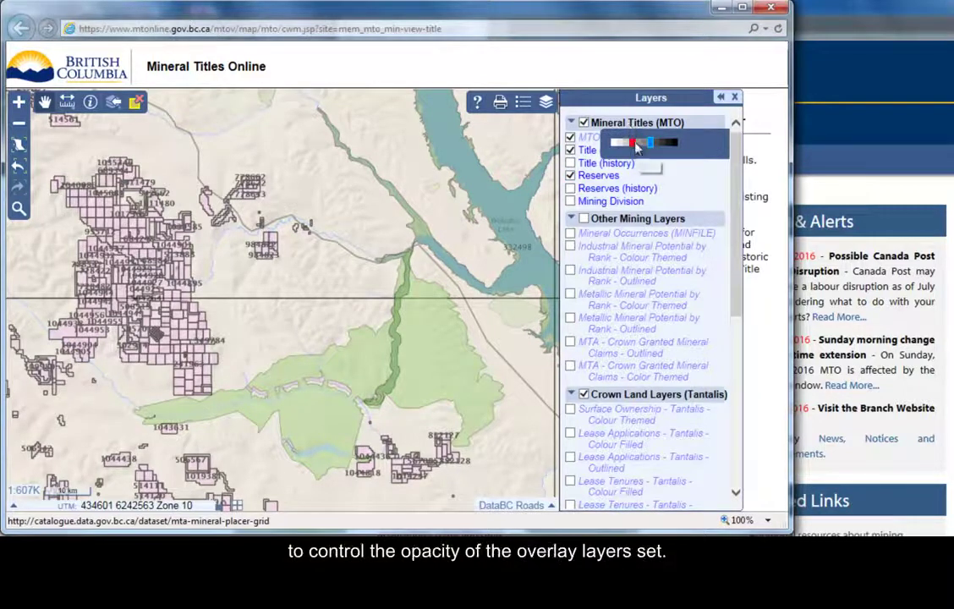
{"action": "left_click", "coordinate": [634, 143]}
{"action": "left_click", "coordinate": [668, 143]}
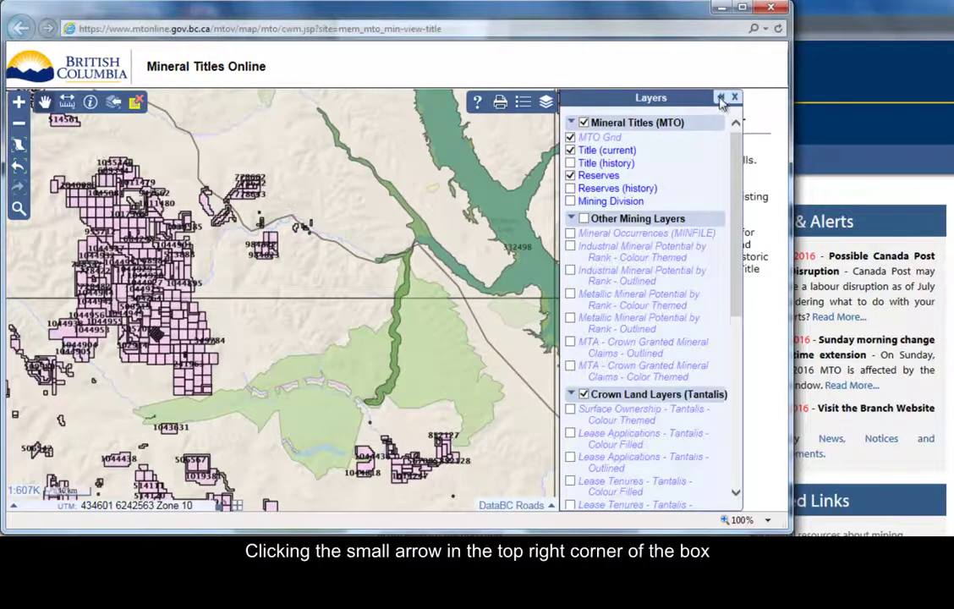
Move the layer list inside the map viewer and back outside it, and close the list
{"action": "left_click", "coordinate": [720, 98]}
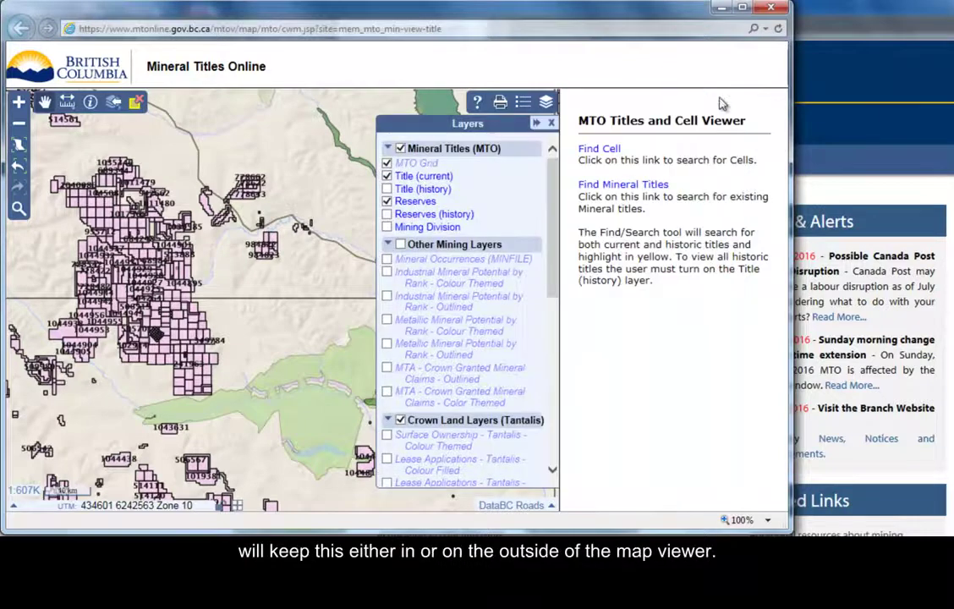
{"action": "left_click", "coordinate": [536, 124]}
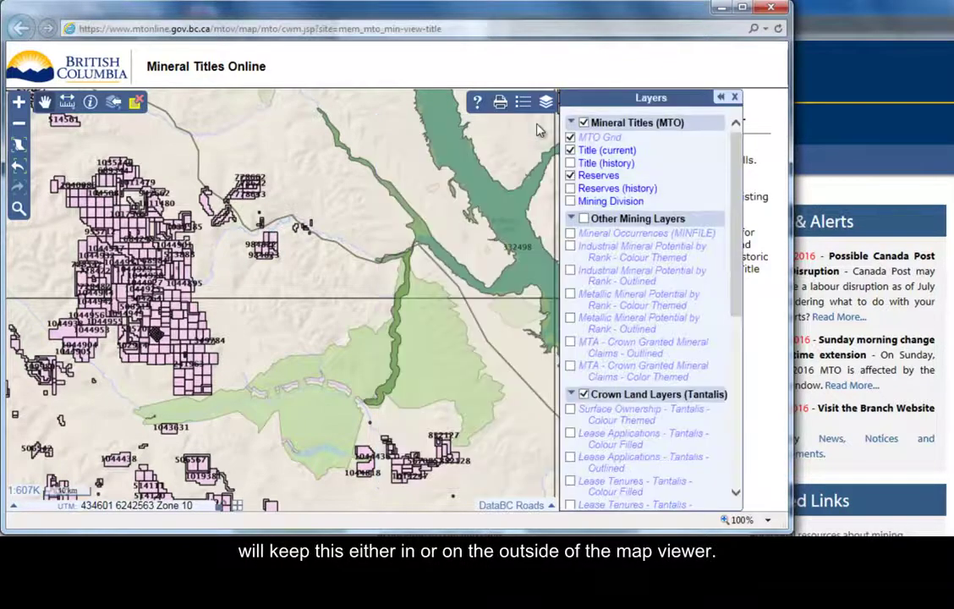
{"action": "left_click", "coordinate": [736, 98]}
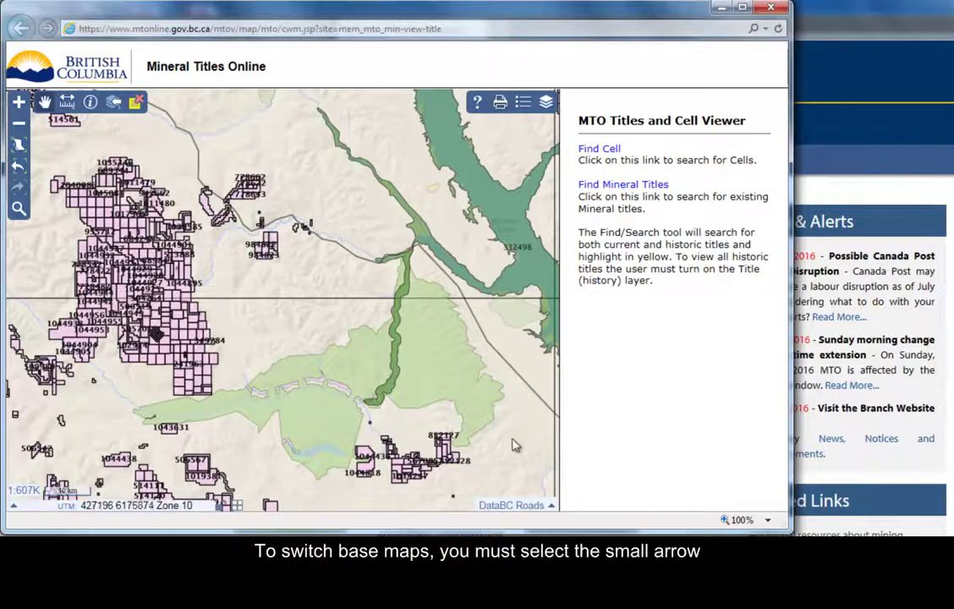
View the available base map options without changing the base map, and set the cursor coordinate display to decimal degrees (DD)
{"action": "left_click", "coordinate": [551, 505]}
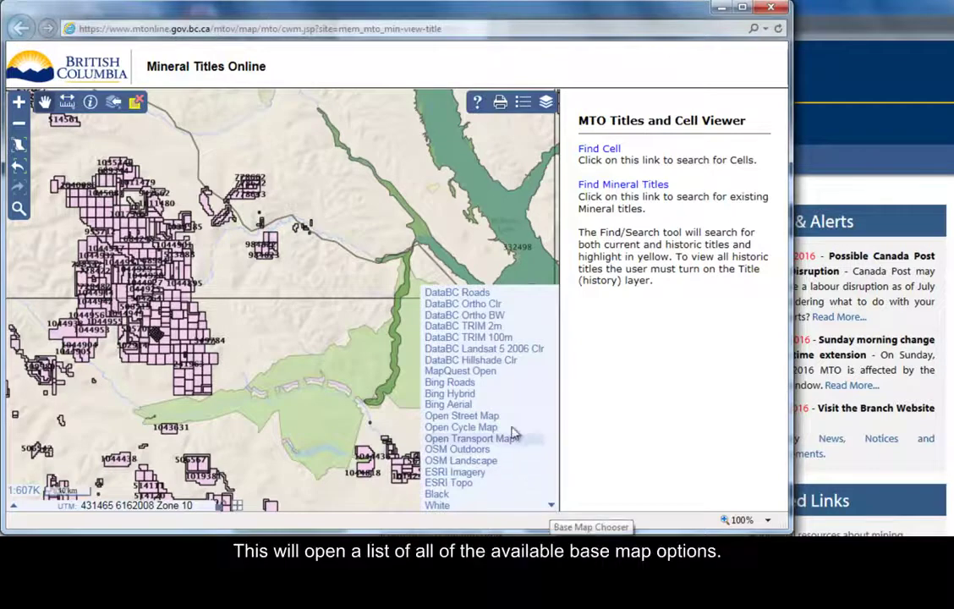
{"action": "left_click", "coordinate": [551, 507]}
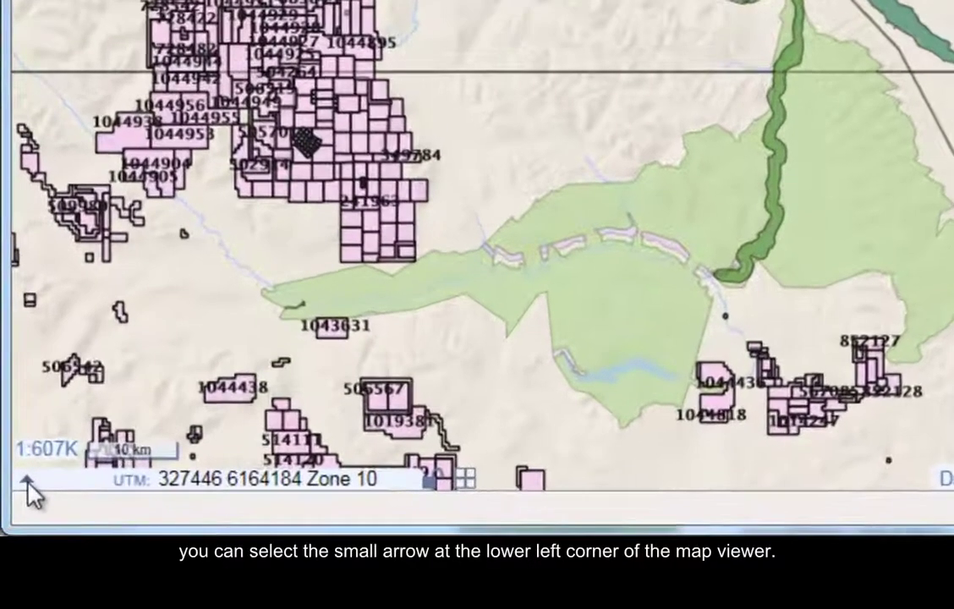
{"action": "left_click", "coordinate": [21, 494]}
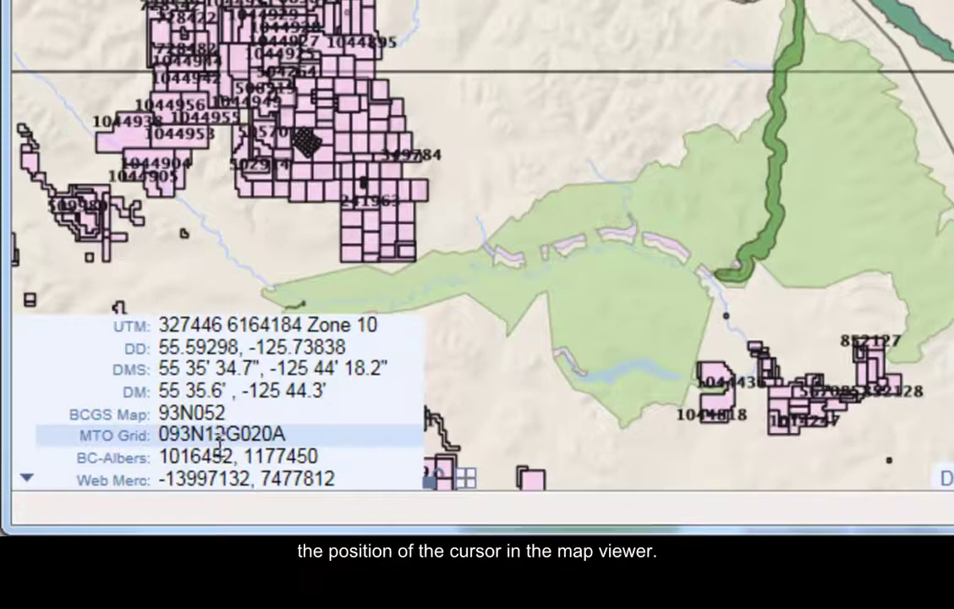
{"action": "left_click", "coordinate": [279, 347]}
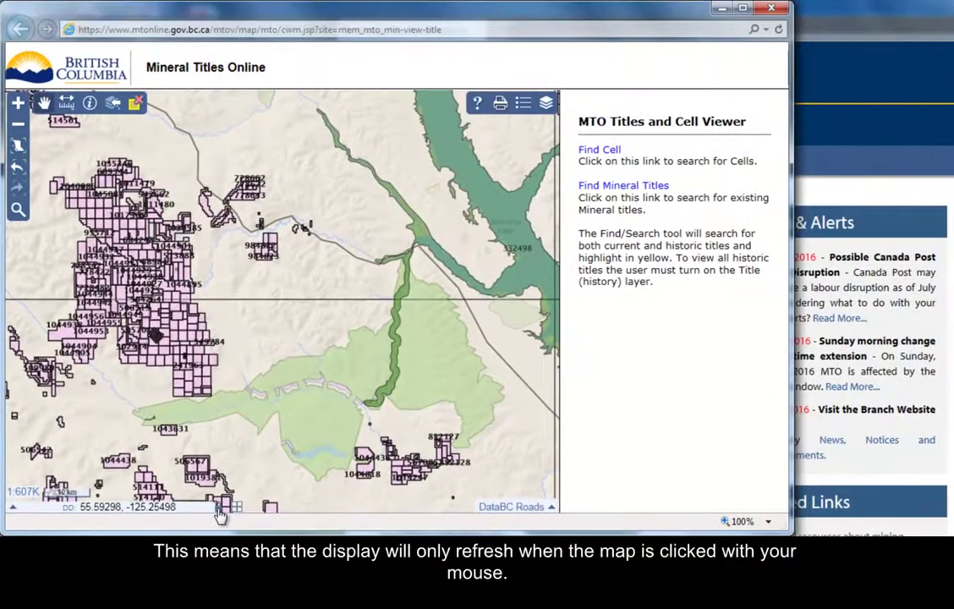
Refresh the locked coordinate display at three different map locations, and show and hide the degrees-and-minutes graticule
{"action": "left_click", "coordinate": [244, 369]}
{"action": "left_click", "coordinate": [360, 215]}
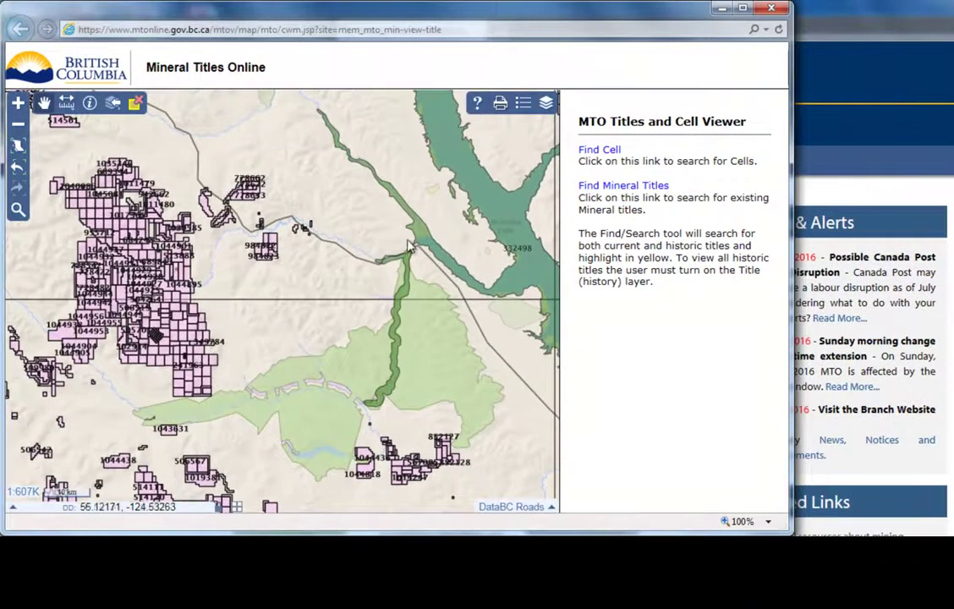
{"action": "left_click", "coordinate": [438, 377]}
{"action": "left_click", "coordinate": [238, 512]}
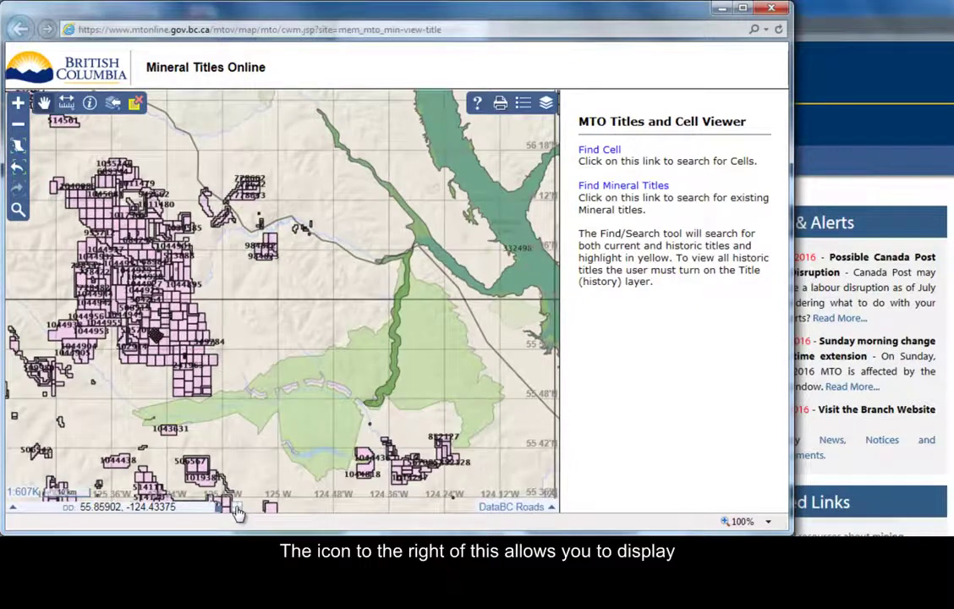
{"action": "left_click", "coordinate": [237, 511]}
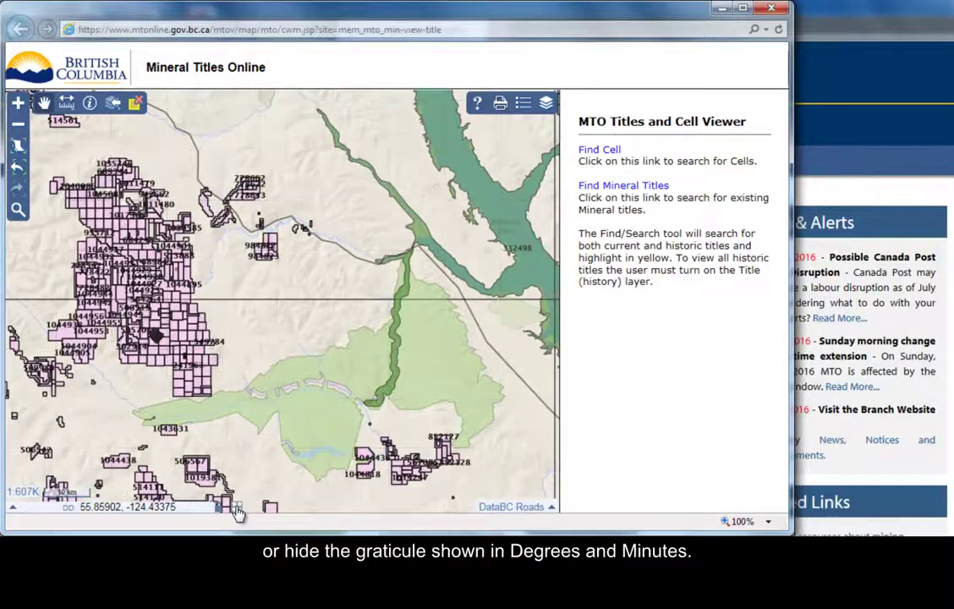